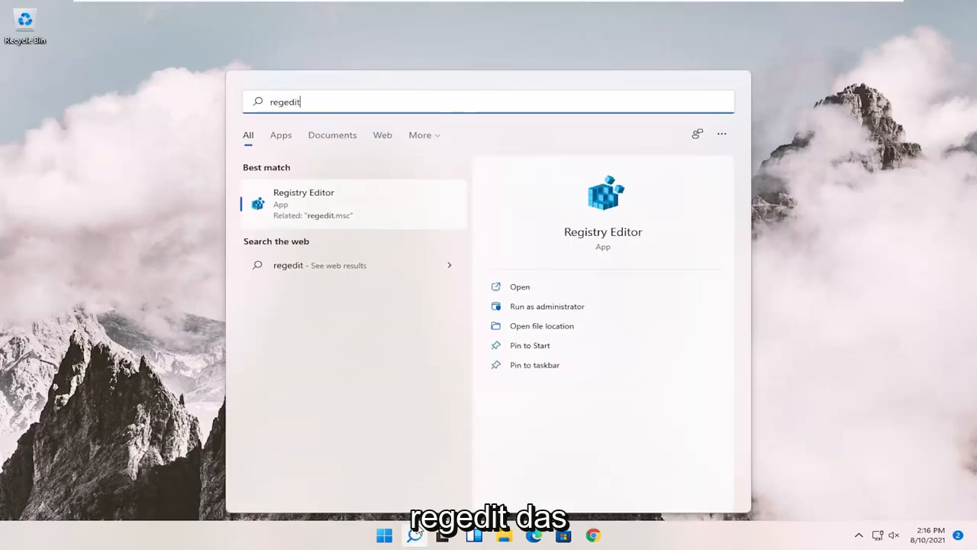
- Launch Registry Editor as administrator from the search results and allow it to make changes to the device
right_click(315, 200)
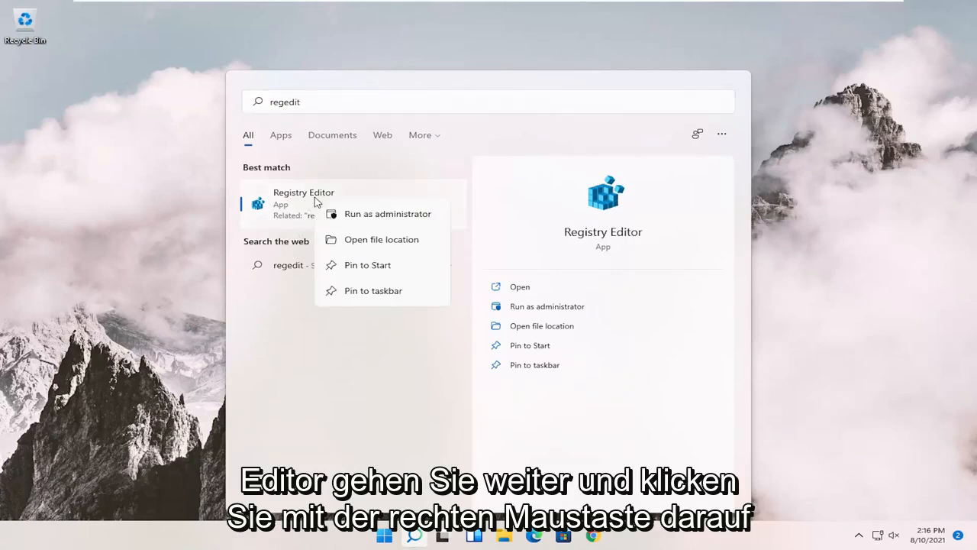
click(347, 216)
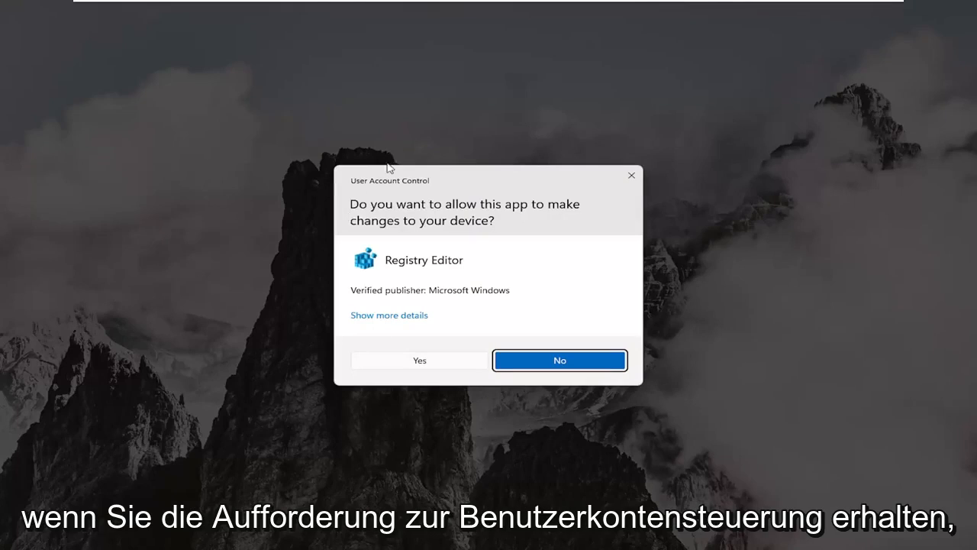
click(390, 365)
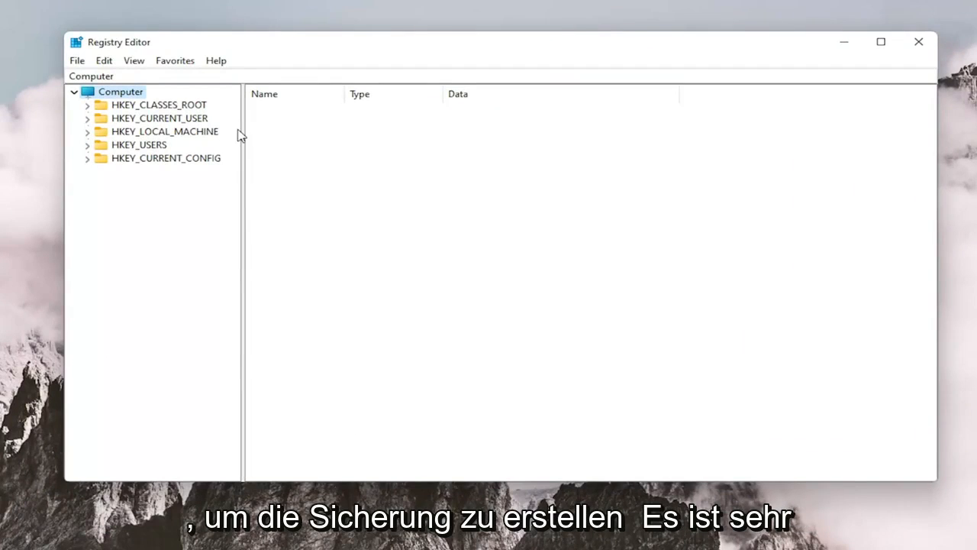
- View the dialogs for exporting and importing a registry file, cancelling each one
click(77, 61)
click(103, 95)
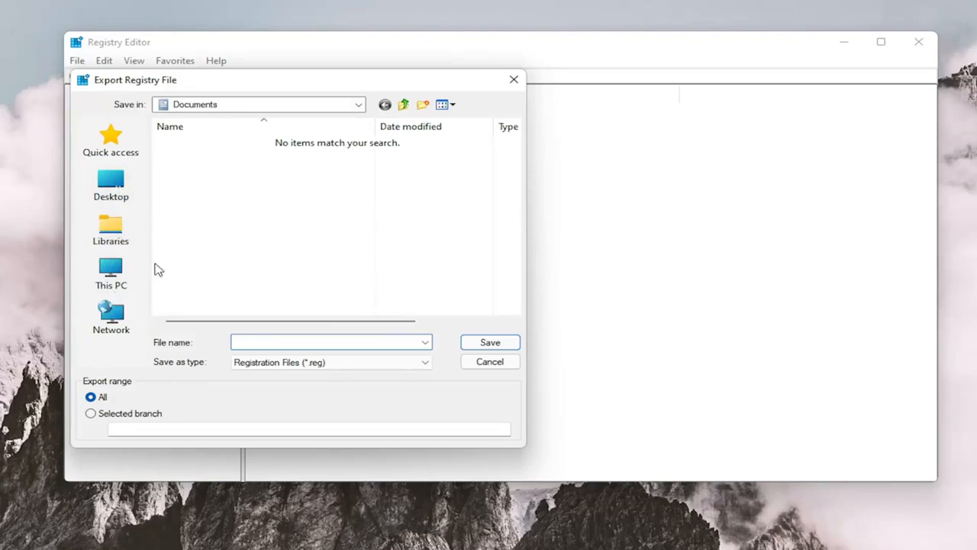
click(479, 367)
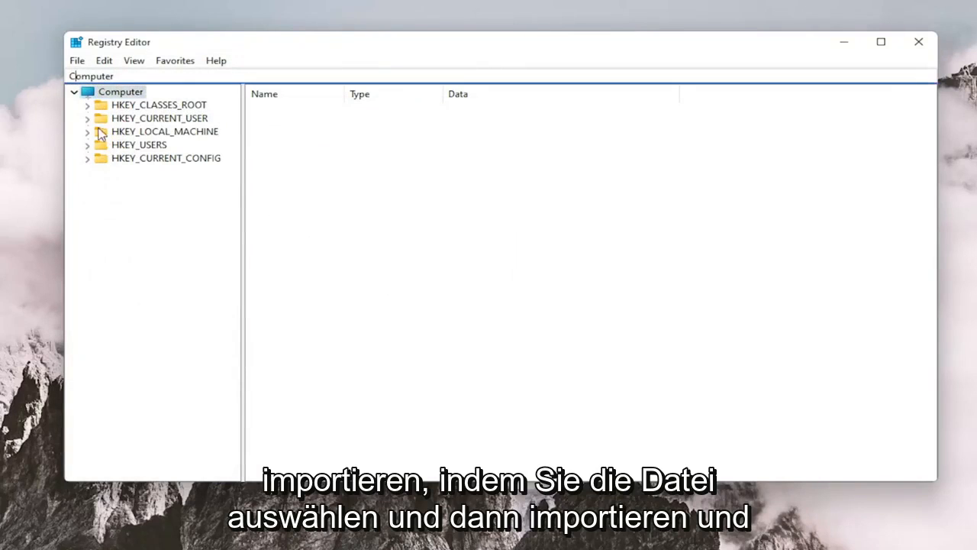
click(75, 61)
click(99, 77)
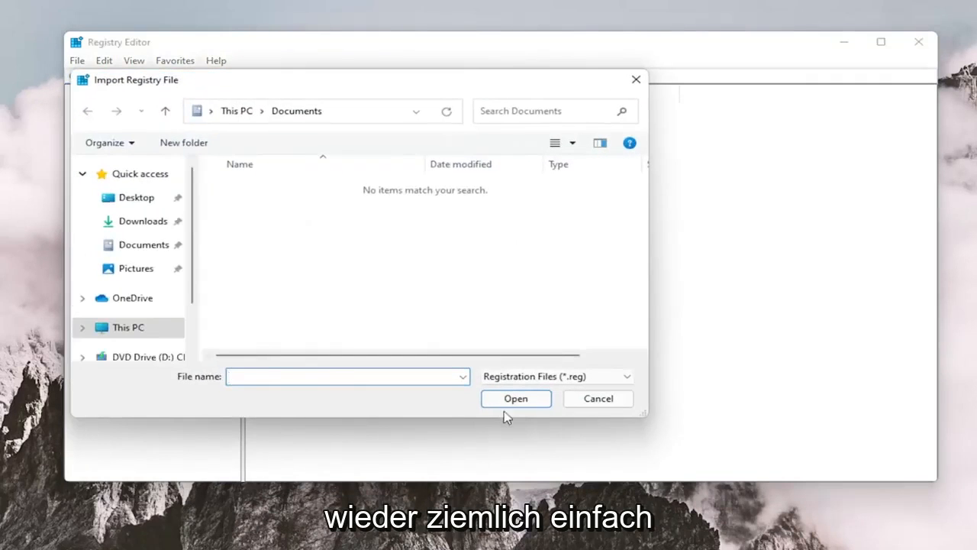
click(577, 400)
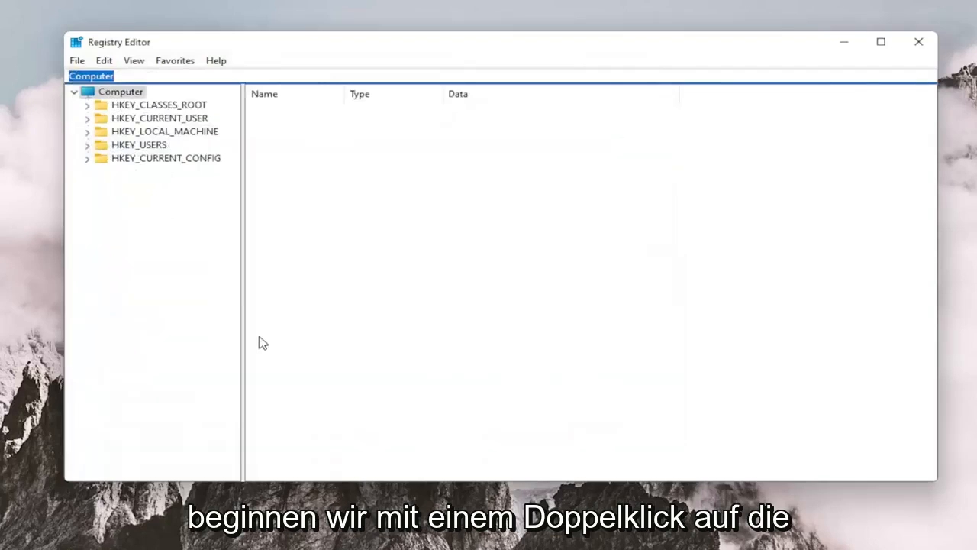
- Expand HKEY_CLASSES_ROOT and locate the Msi.Package key
click(157, 107)
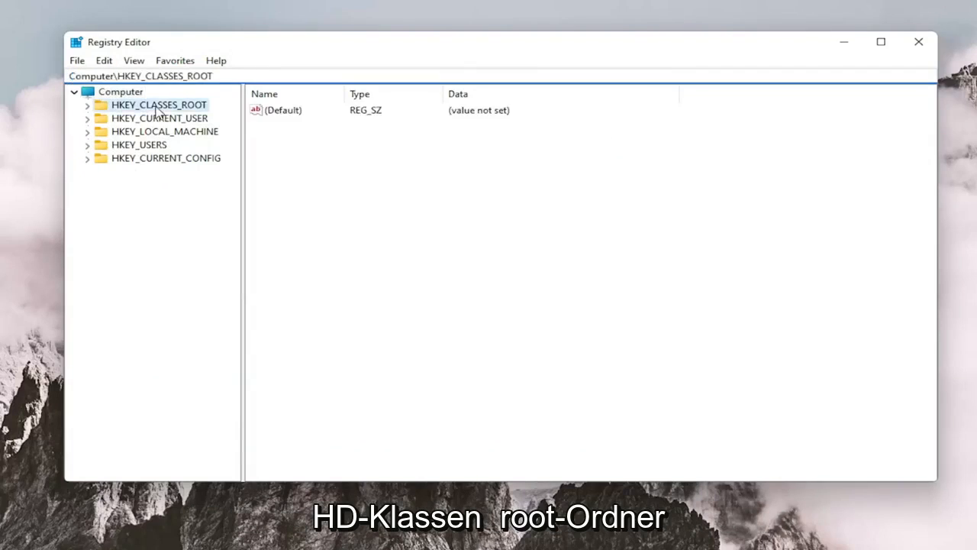
double_click(157, 107)
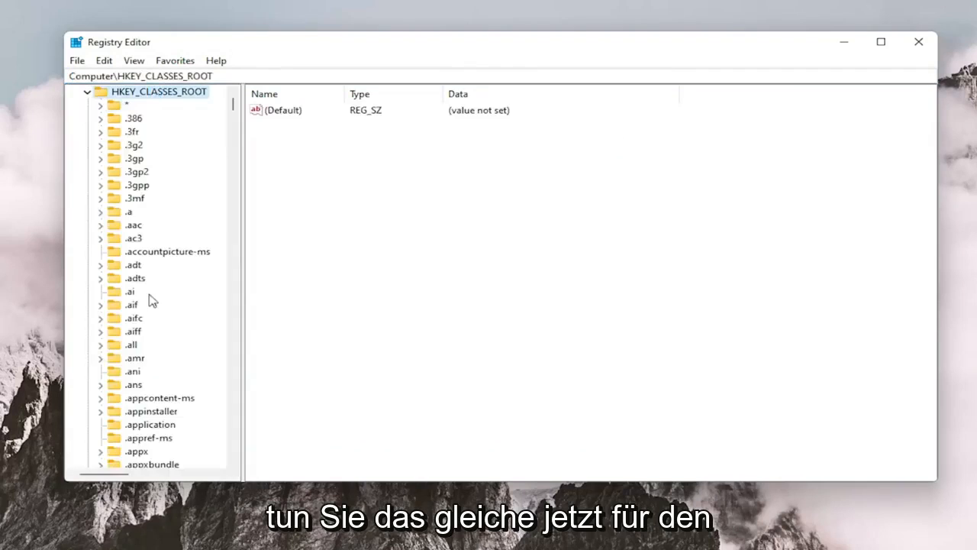
scroll(145, 374, down, 8)
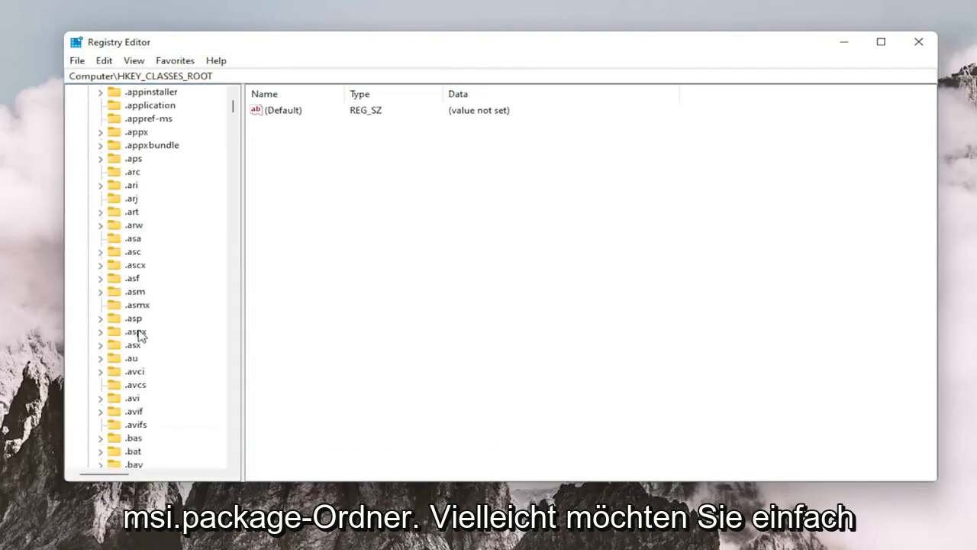
scroll(140, 335, down, 9)
click(134, 211)
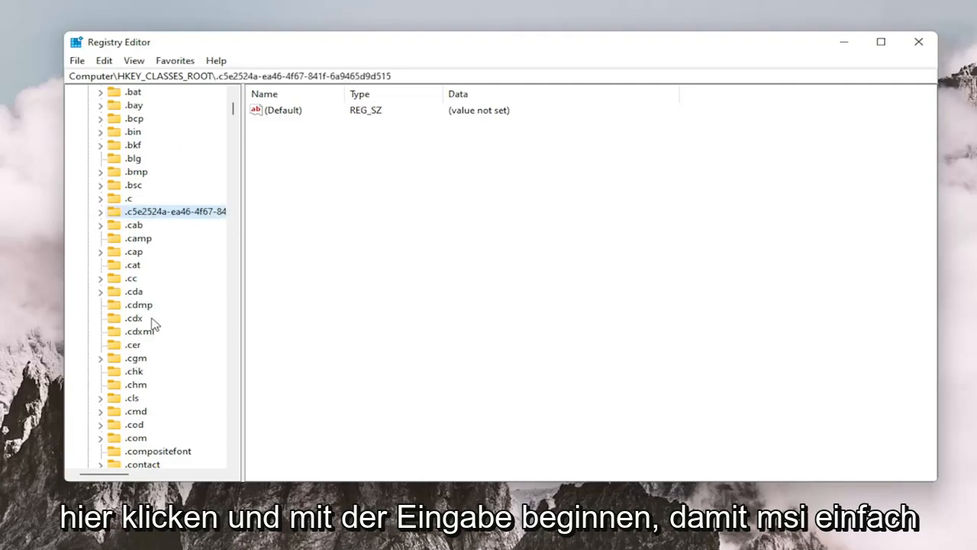
text(msi)
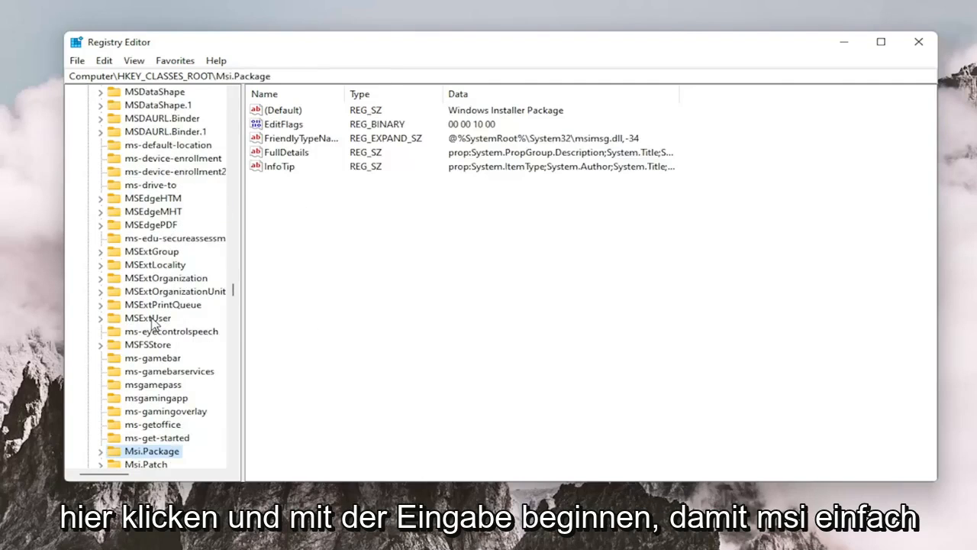
scroll(140, 385, down, 1)
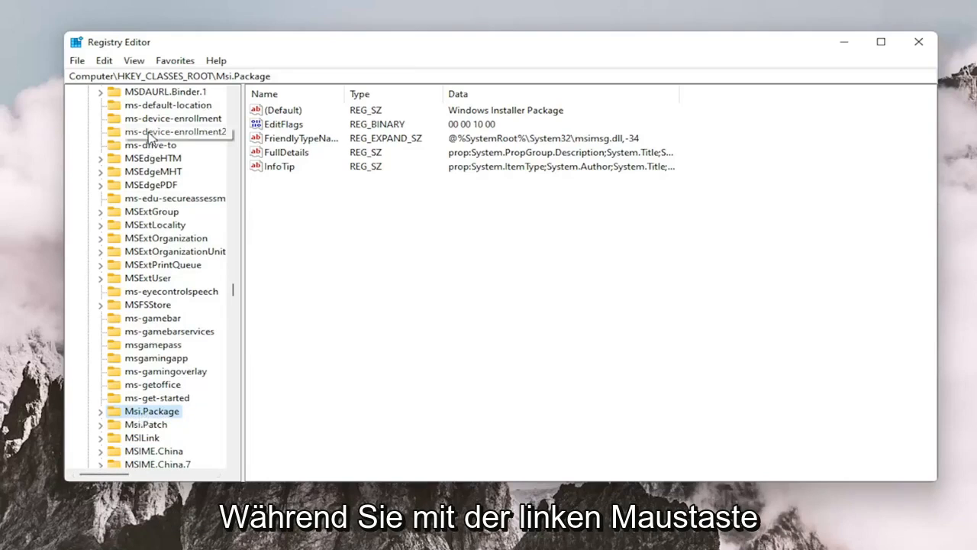
scroll(175, 183, up, 4)
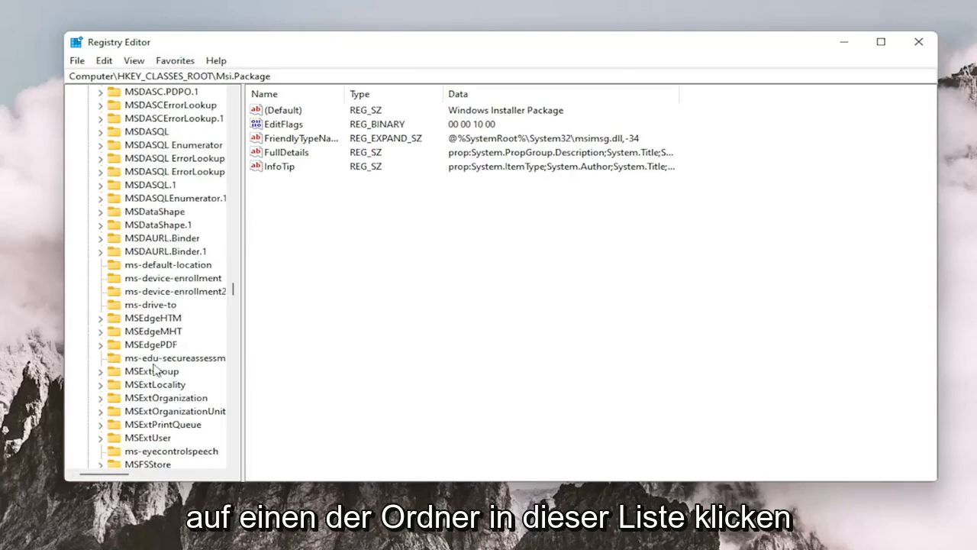
scroll(158, 251, down, 8)
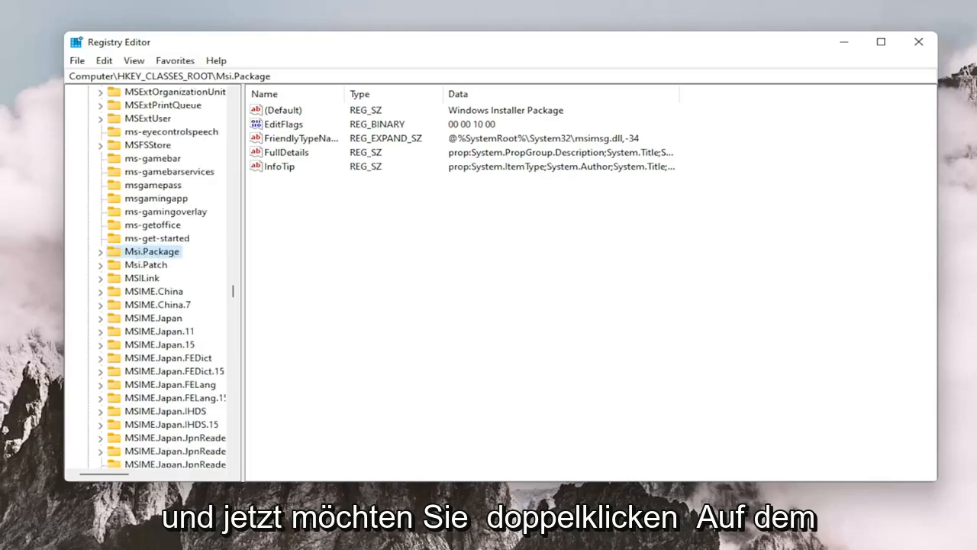
- Create a new key named runas under the shell key of Msi.Package
double_click(145, 253)
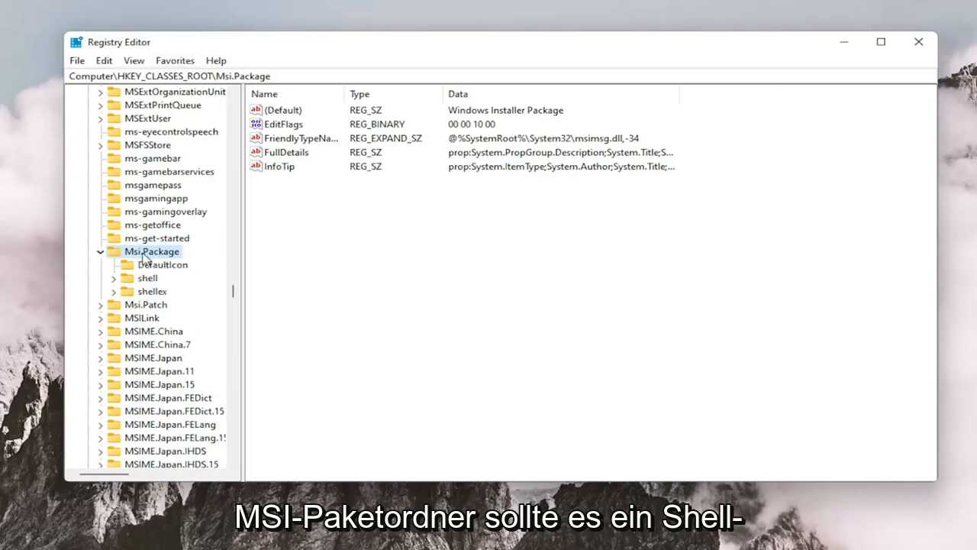
double_click(148, 280)
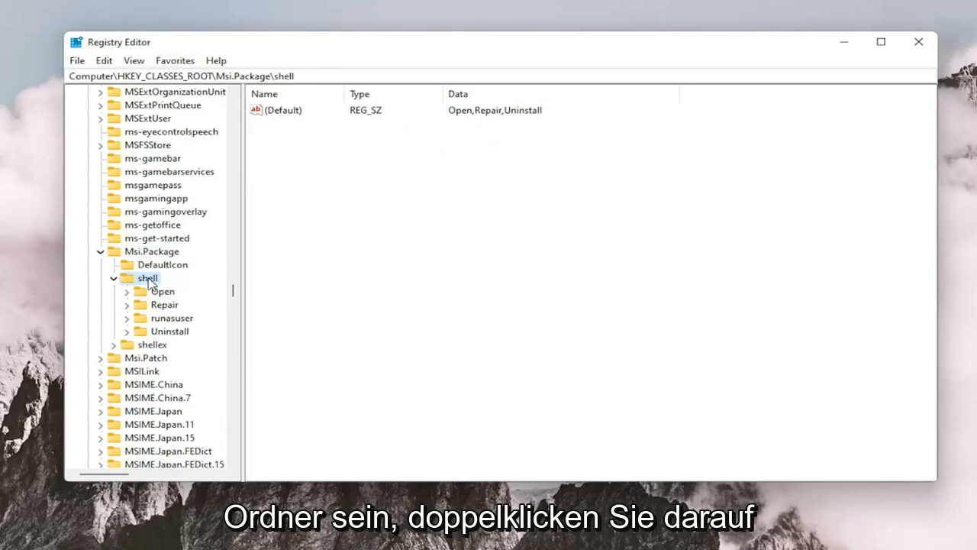
right_click(148, 283)
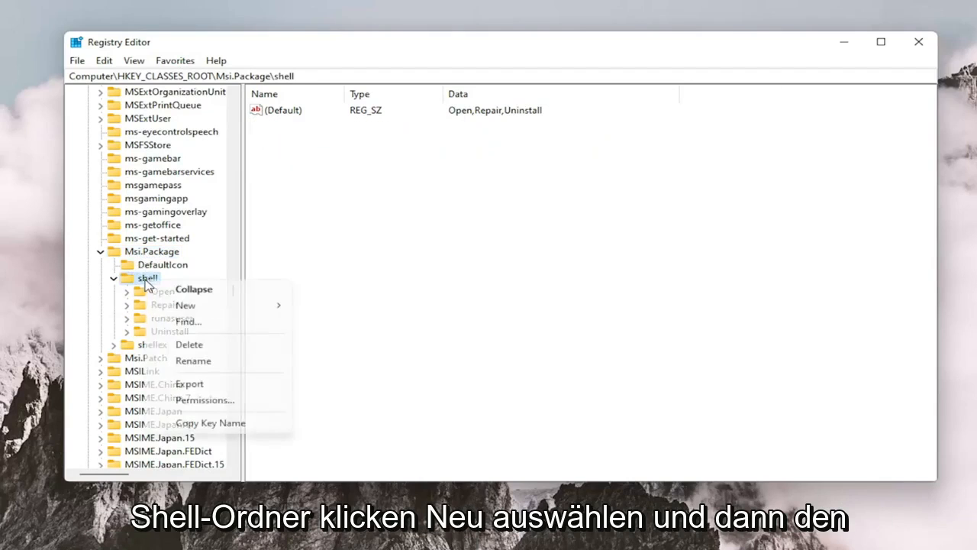
mouse_move(191, 309)
click(363, 309)
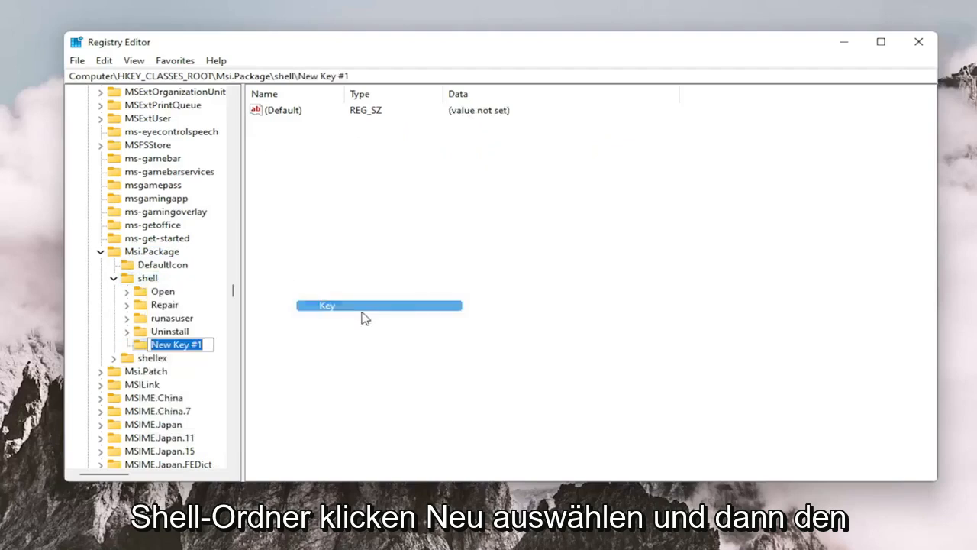
text(runas)
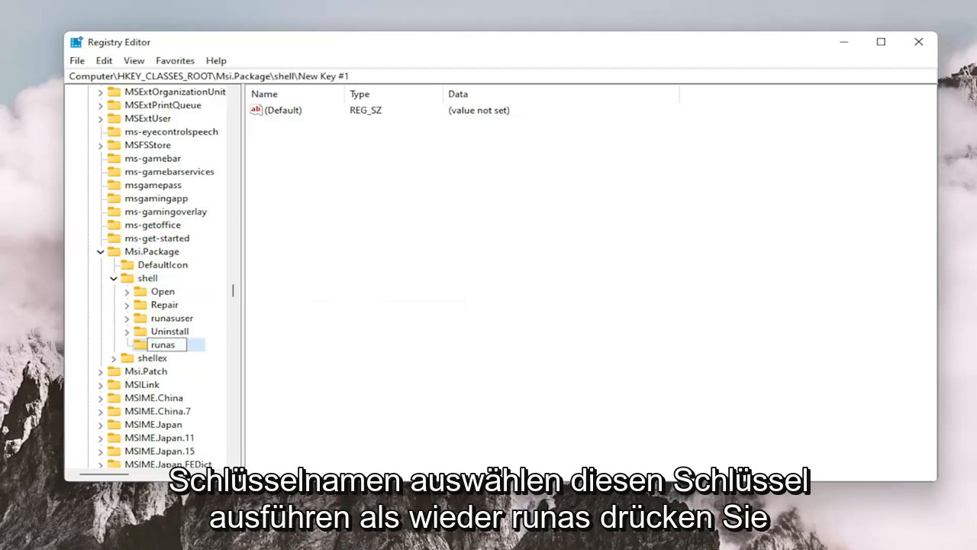
key(Return)
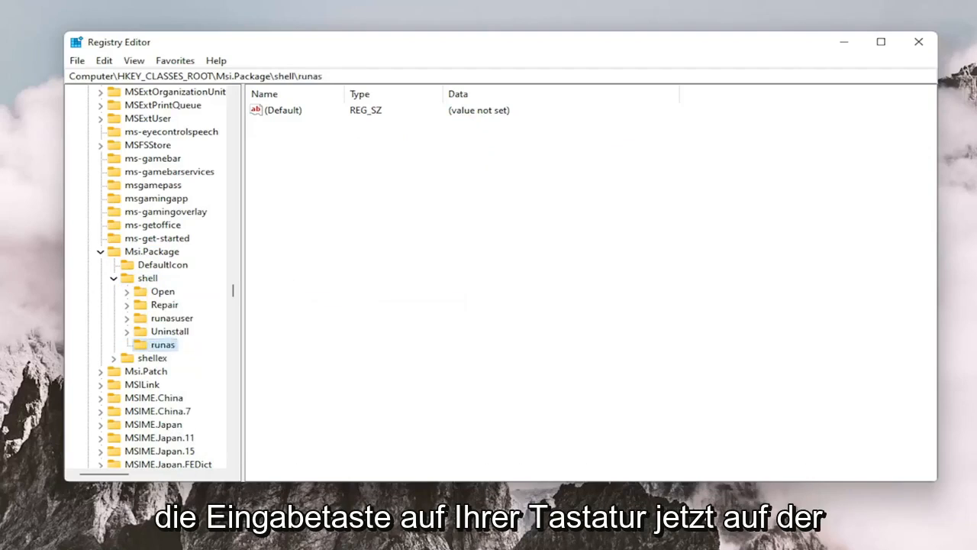
- Set the (Default) value data of the runas key to "install as &administrator"
click(274, 114)
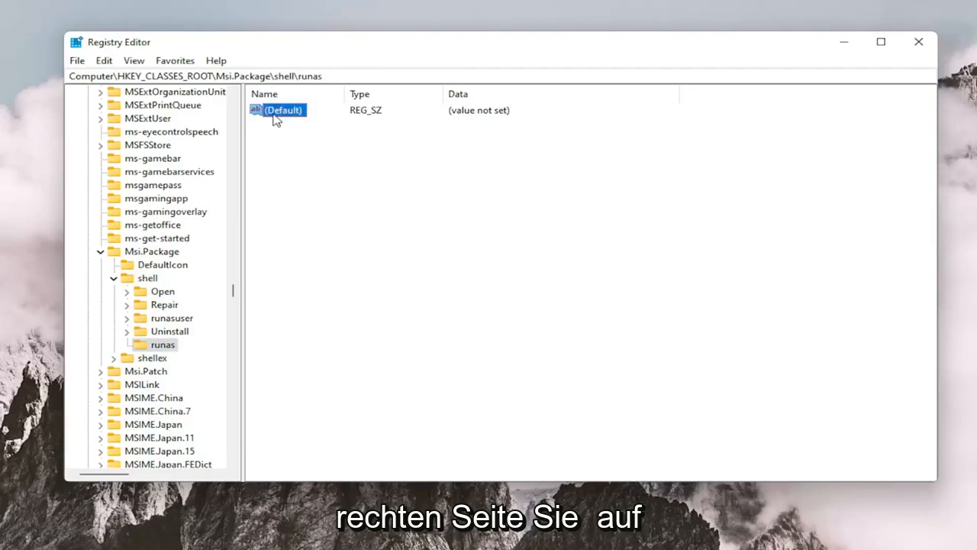
double_click(288, 113)
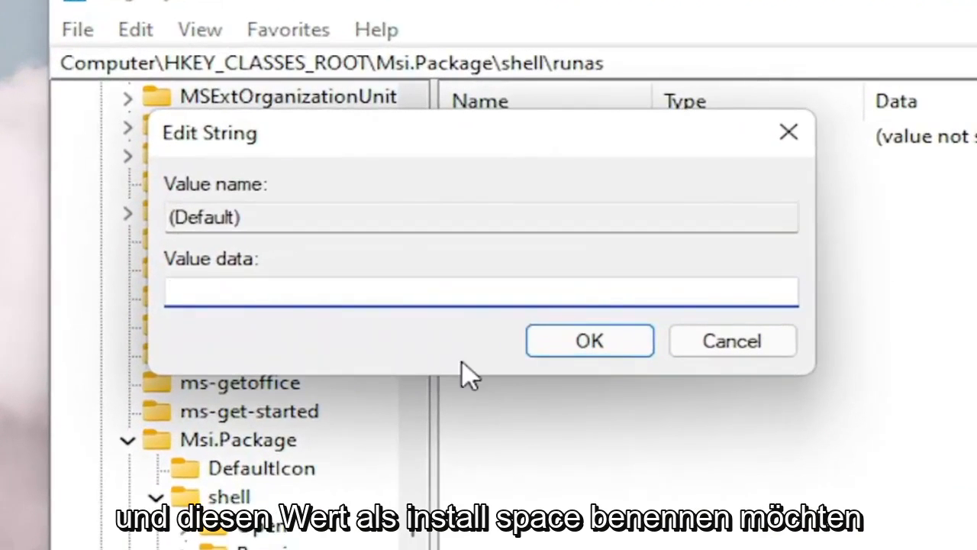
text(install as )
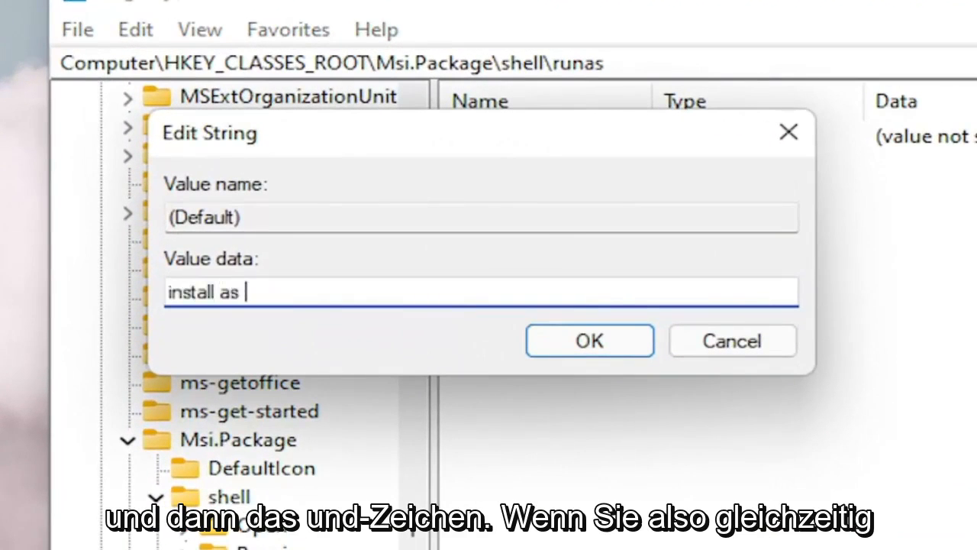
text(&)
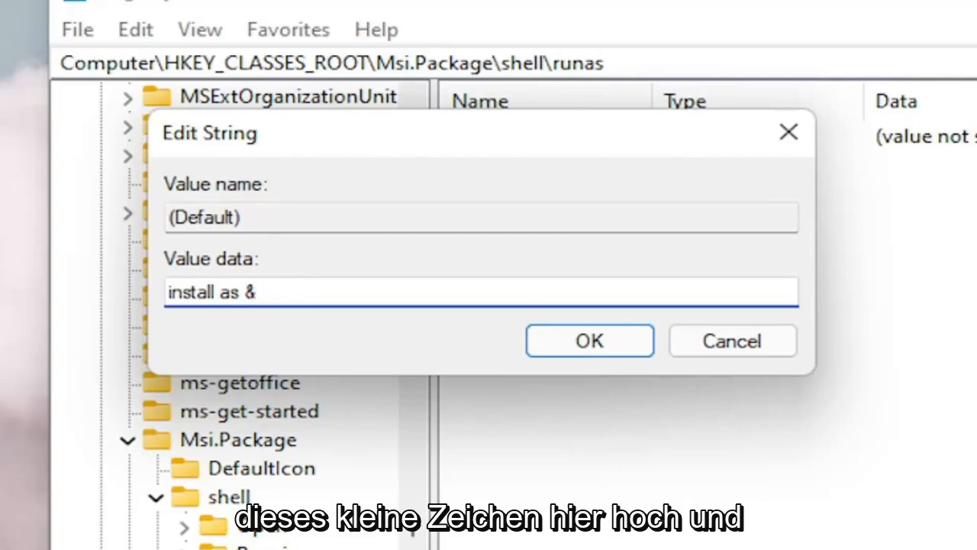
text(admi)
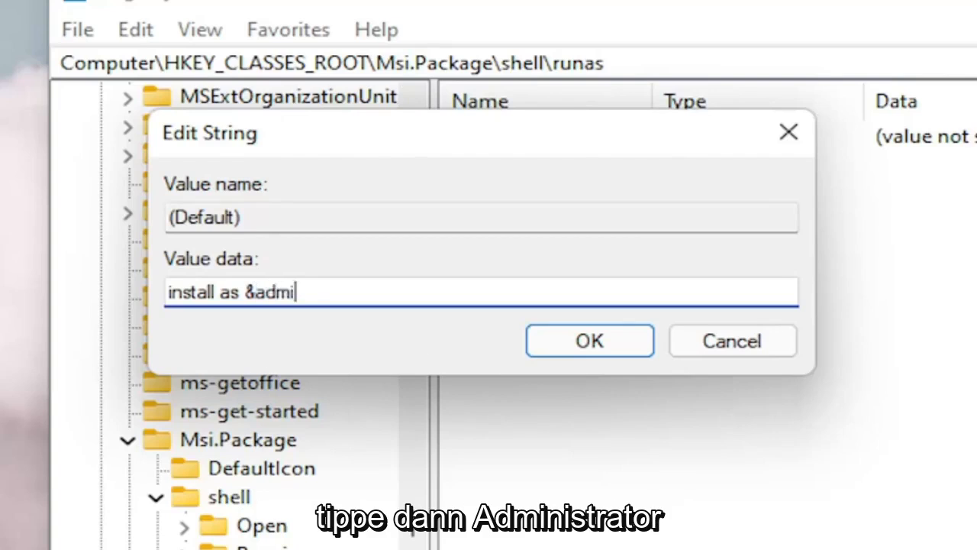
text(nistrator)
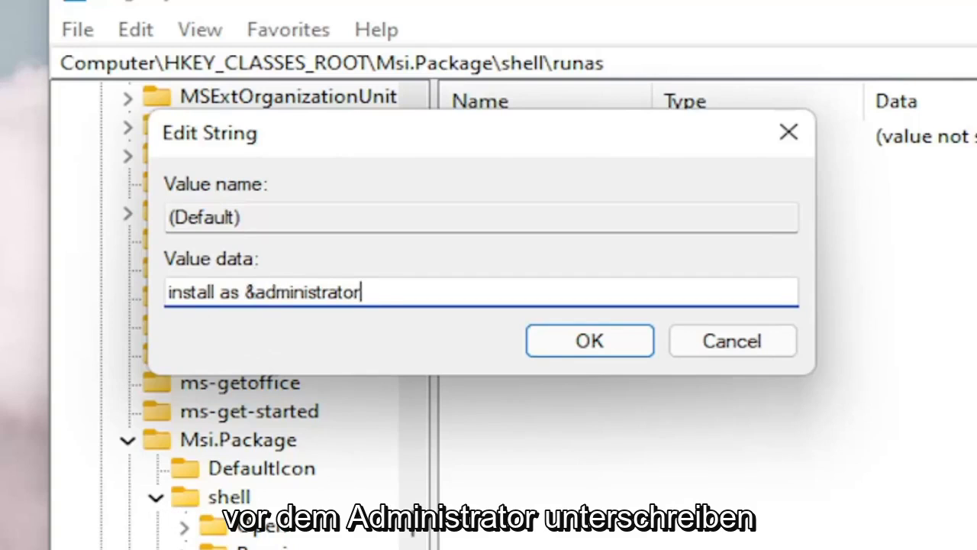
click(581, 348)
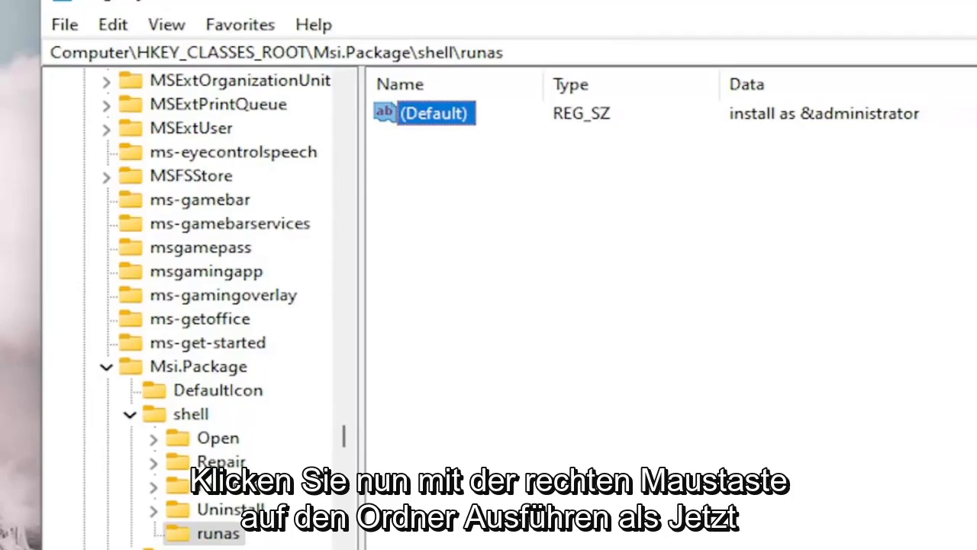
- Create a new subkey named command under the runas key
click(218, 532)
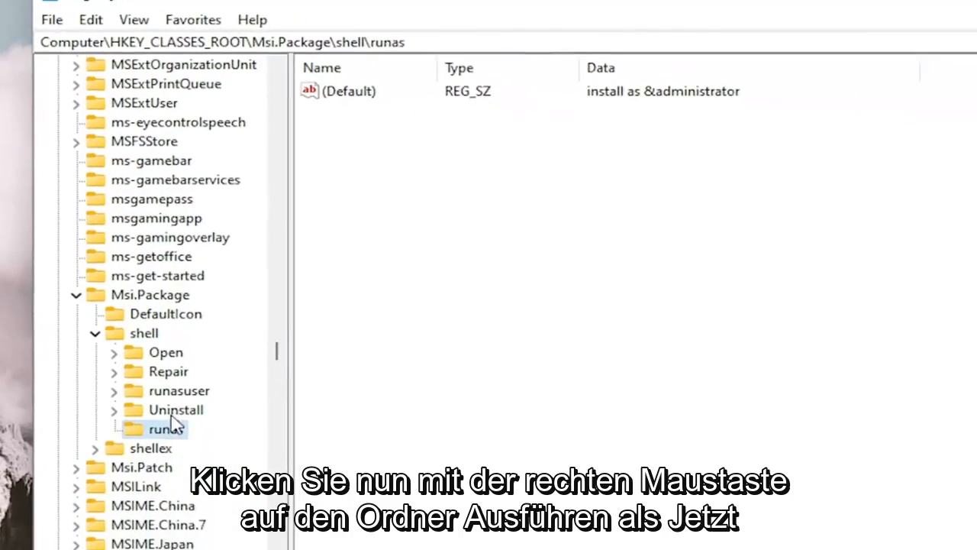
right_click(162, 416)
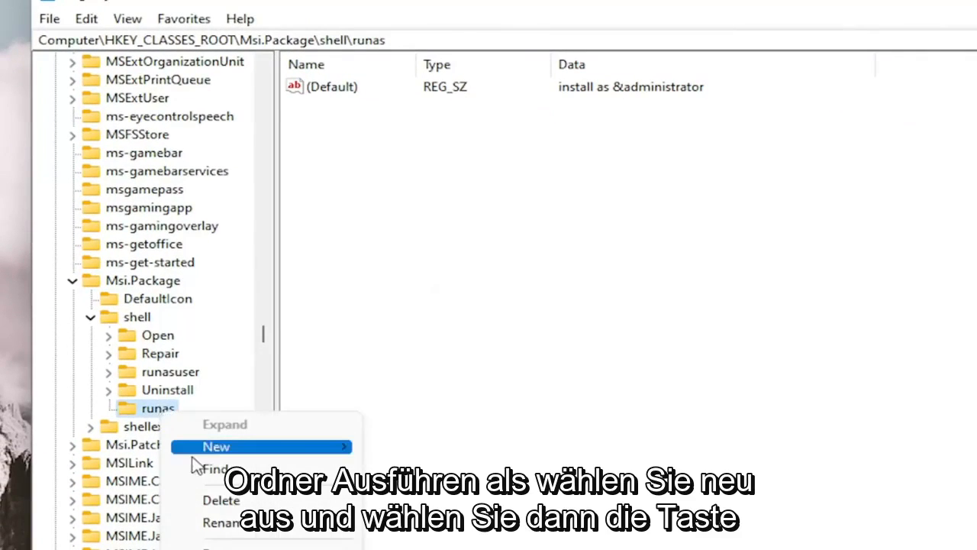
mouse_move(183, 450)
click(384, 448)
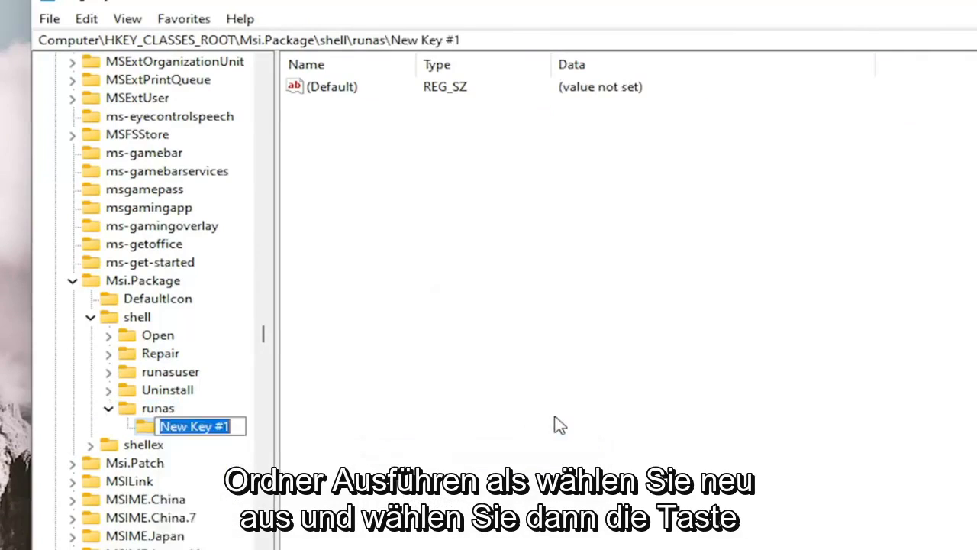
text(command)
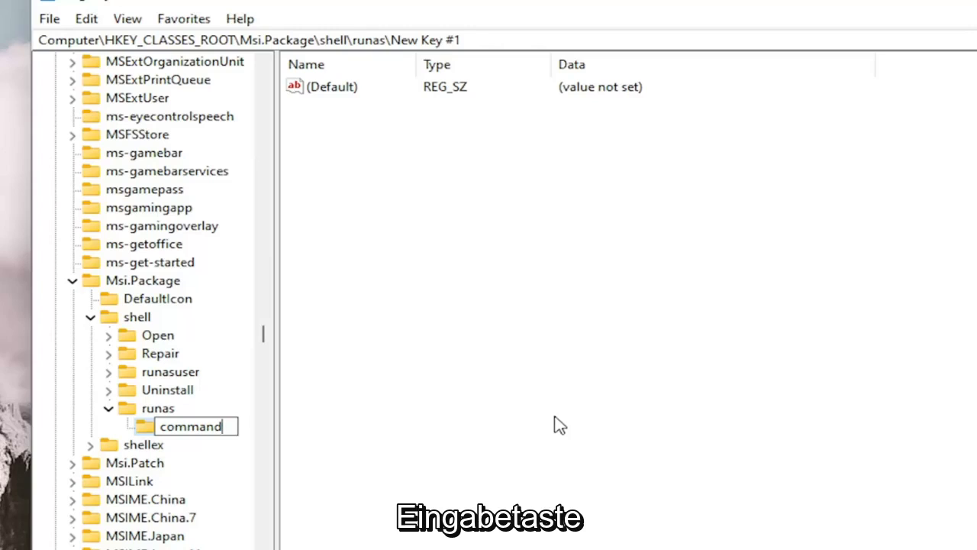
key(Return)
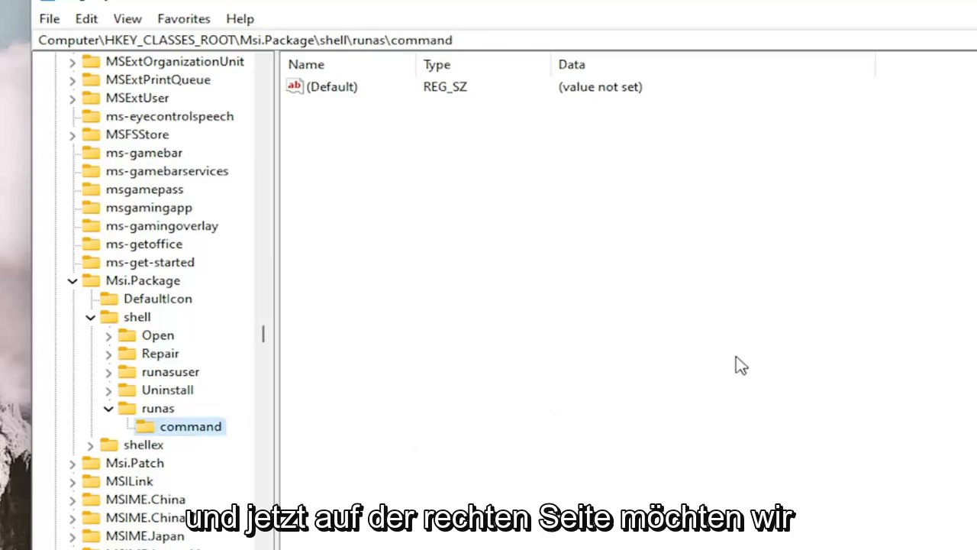
- Set the (Default) value data of the command key under runas to msiexec /i "%1"
click(741, 365)
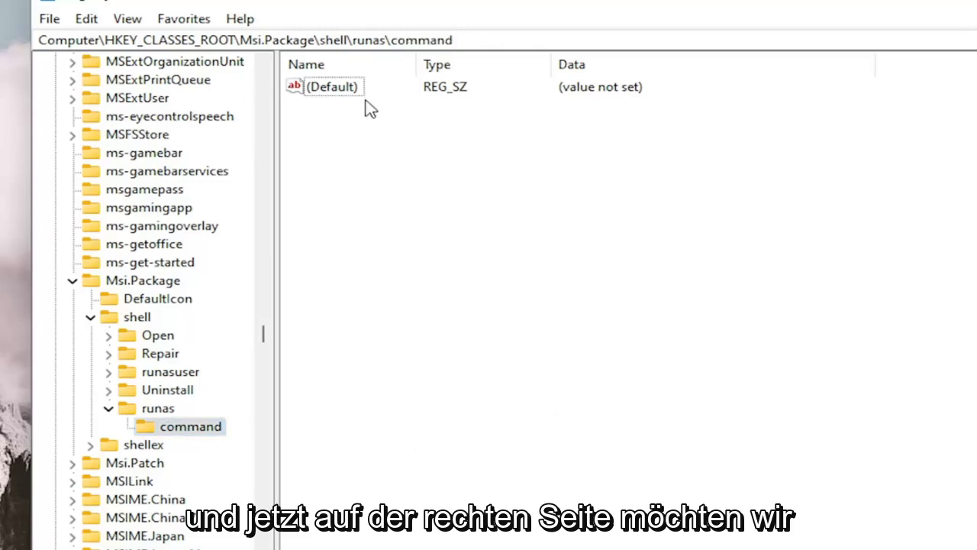
right_click(333, 90)
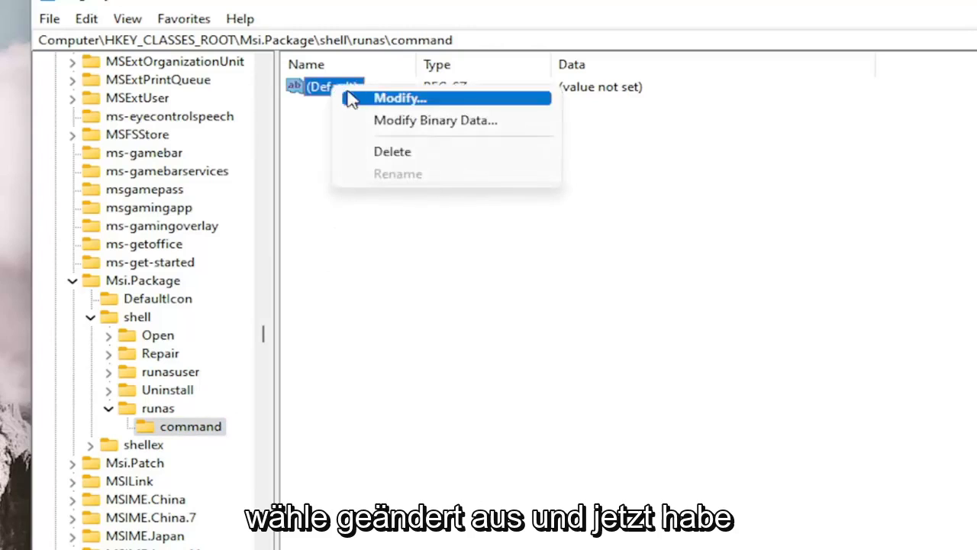
click(375, 102)
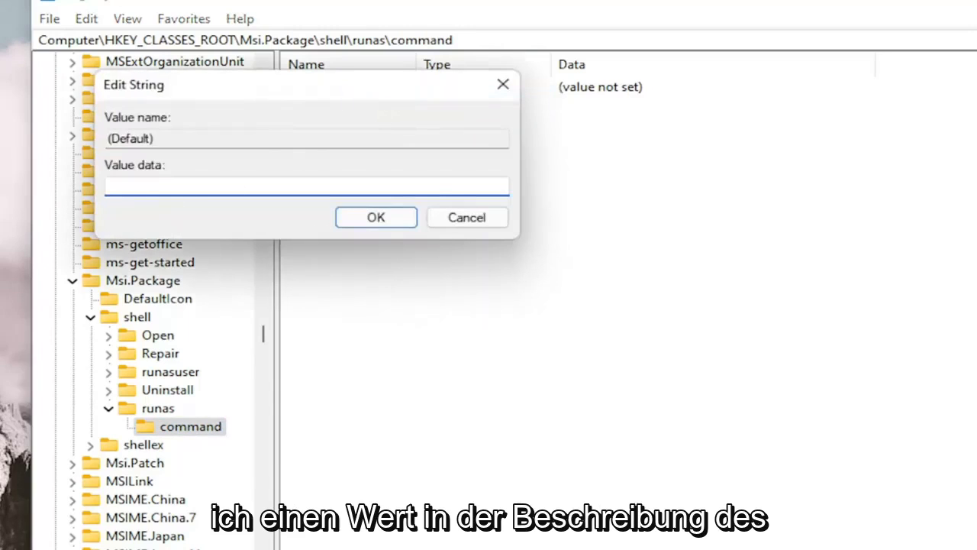
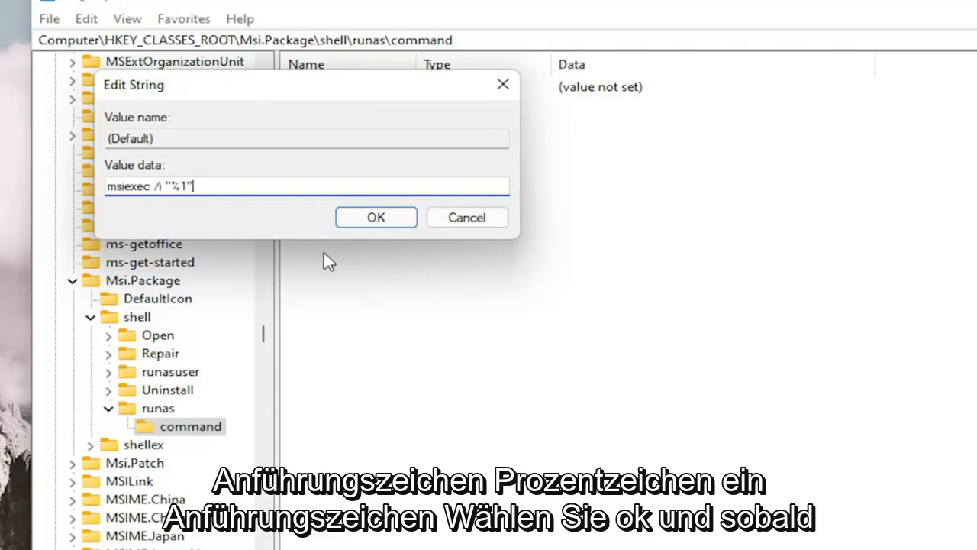
click(415, 221)
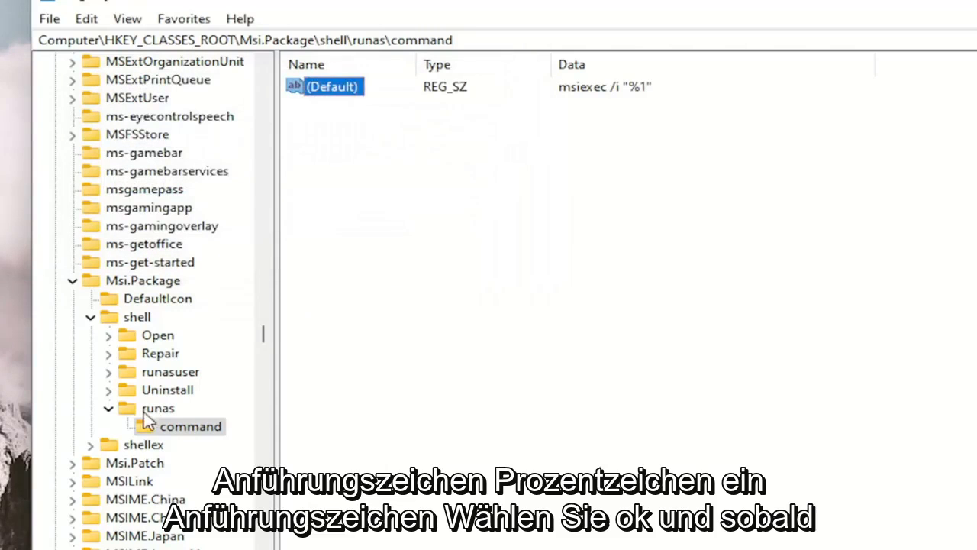
- Collapse the expanded runas, shell, Msi.Package and HKEY_CLASSES_ROOT keys, and close the Registry Editor
click(108, 408)
click(91, 317)
click(72, 280)
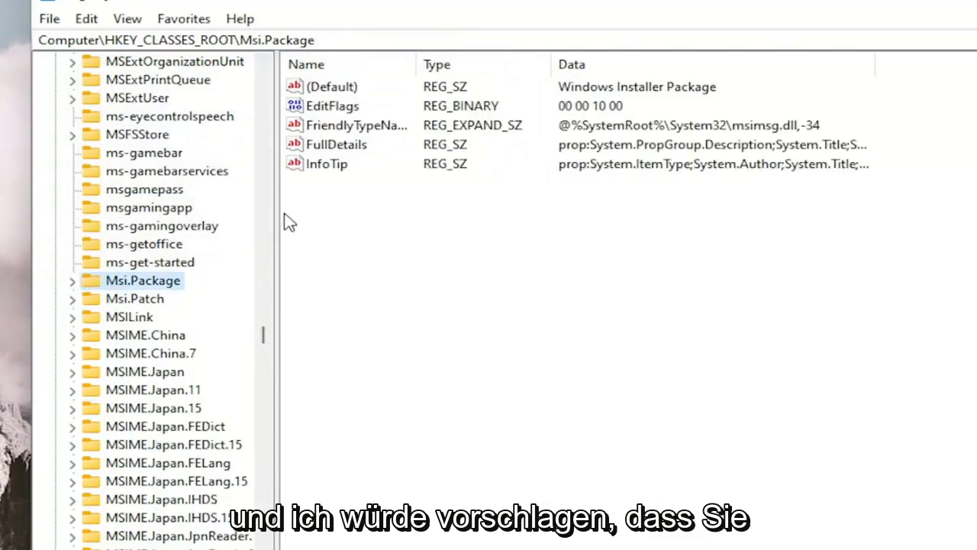
drag(262, 339, 256, 88)
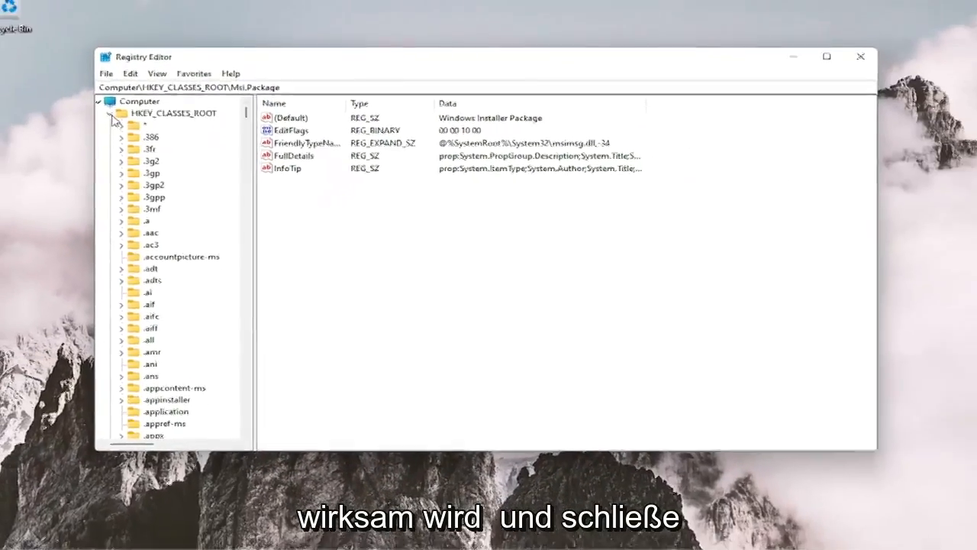
click(90, 96)
click(810, 67)
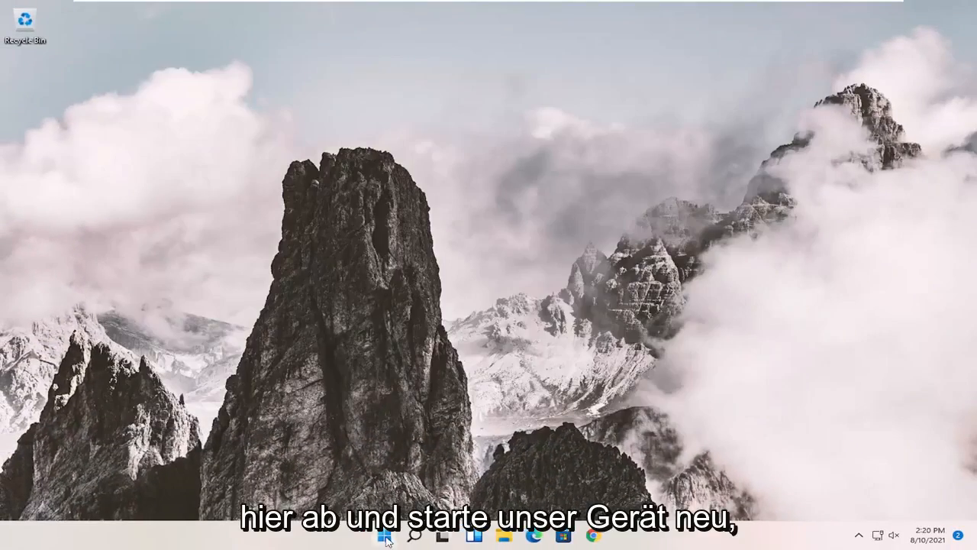
- Restart the computer to apply the registry changes
right_click(385, 535)
mouse_move(442, 489)
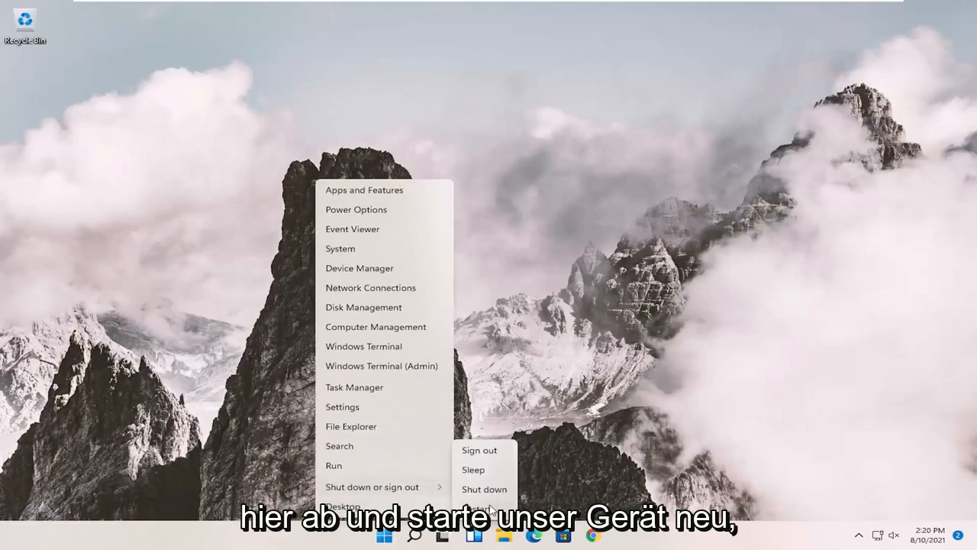
click(492, 508)
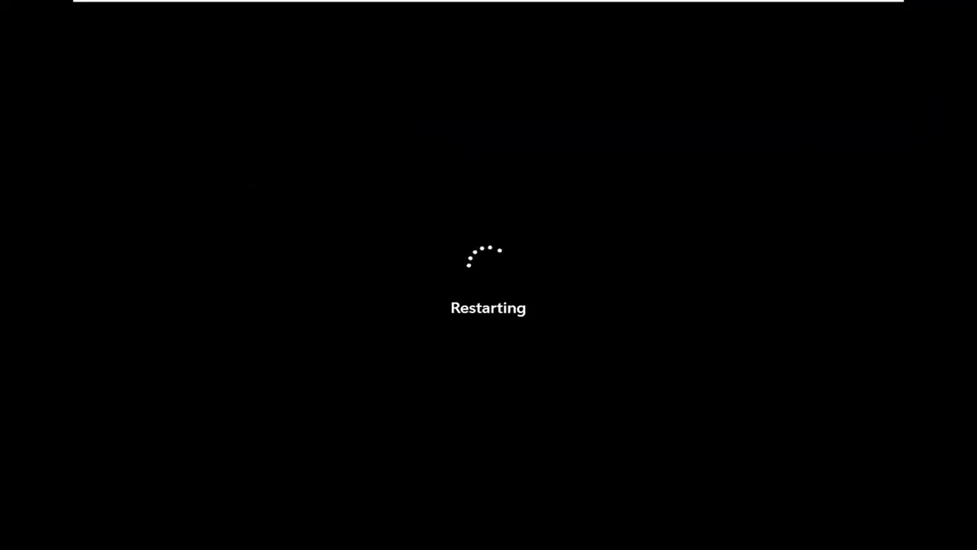